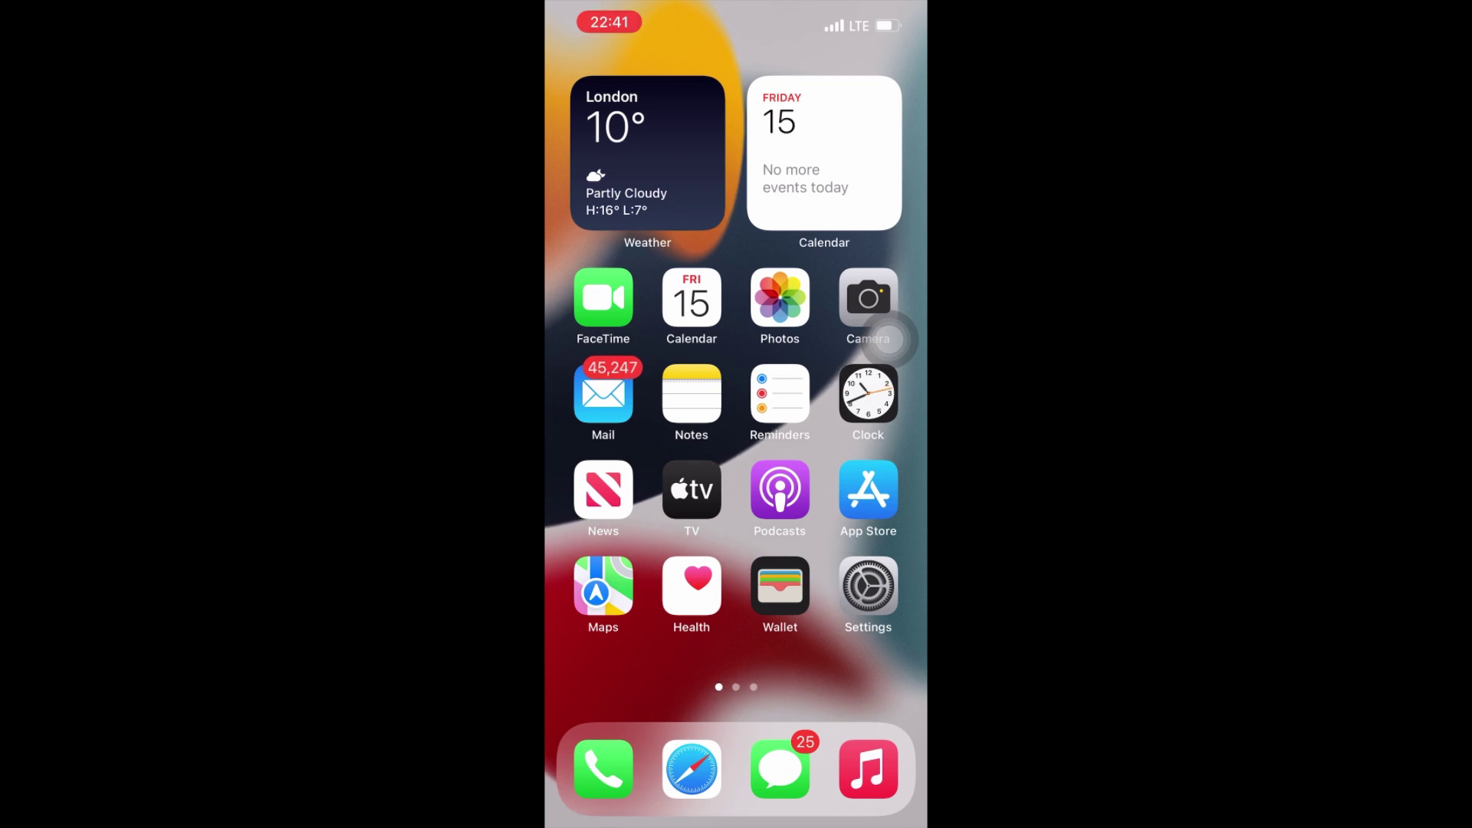
Swipe to the second home screen page and launch VPN SuperUnlimited
left_click_drag(828, 461, 621, 460)
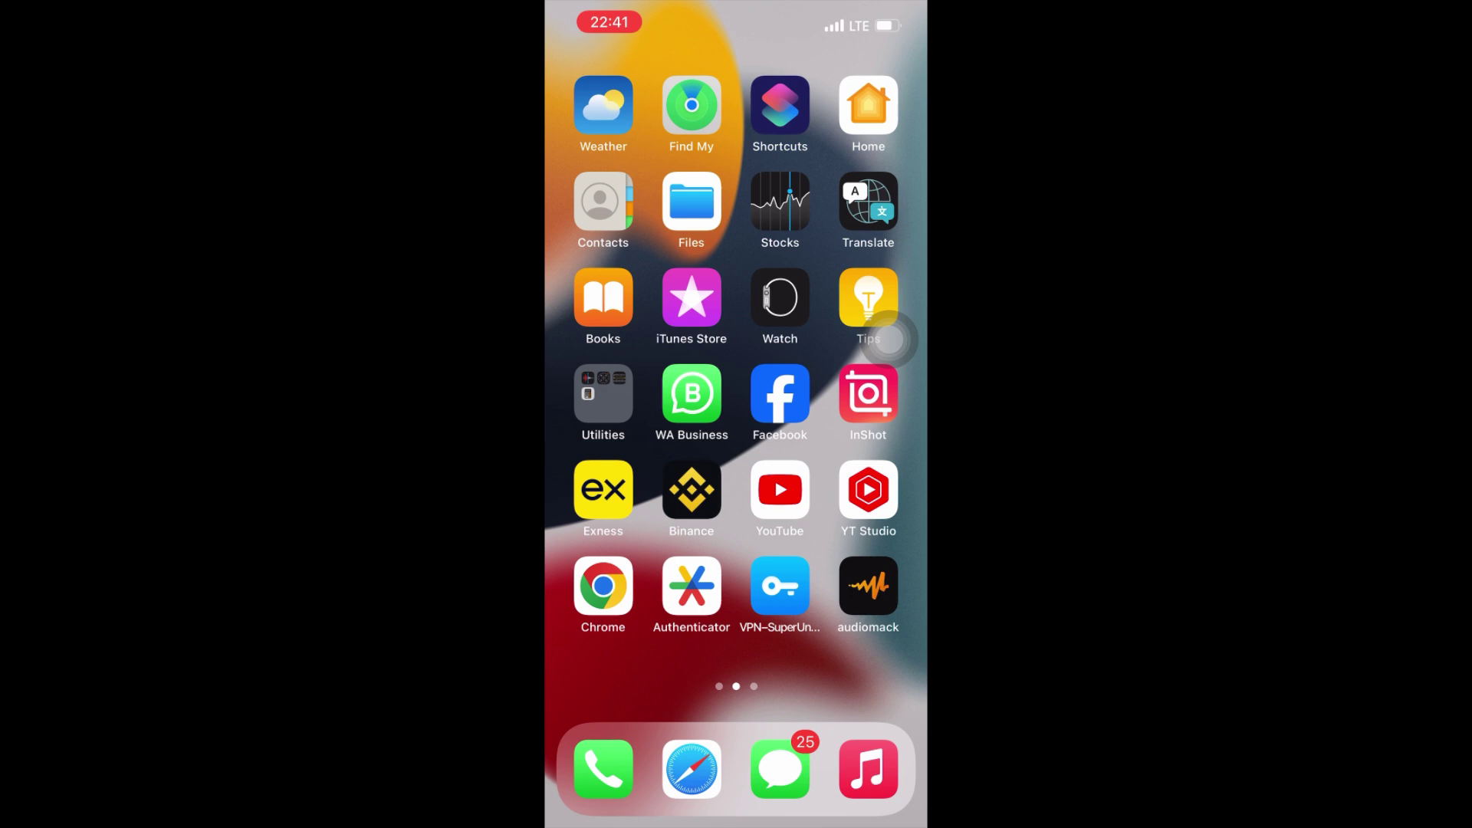
mouse_move(891, 340)
left_mouse_down()
mouse_move(746, 418)
mouse_move(815, 642)
mouse_move(890, 410)
left_mouse_up()
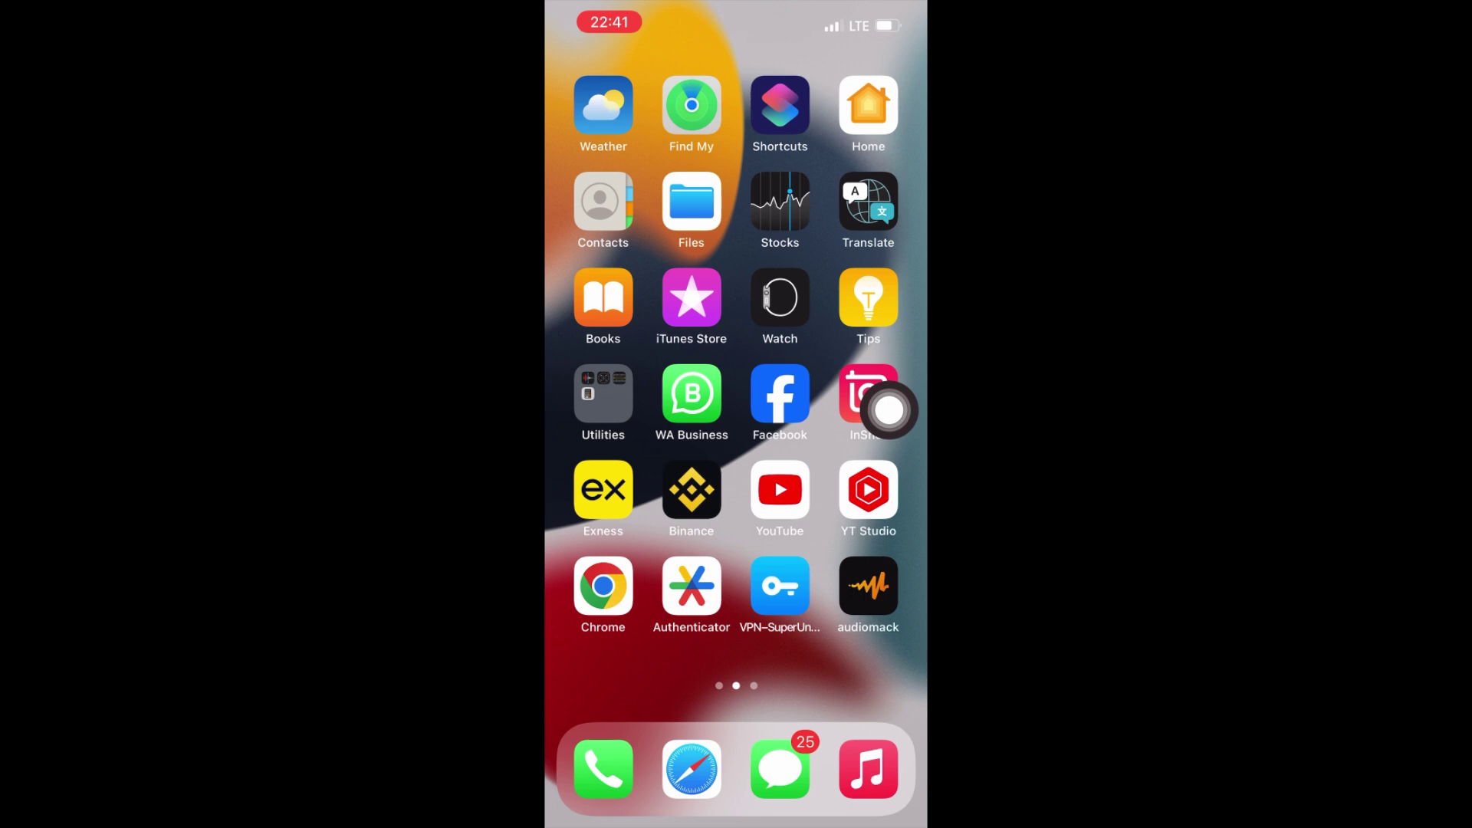
Bring up VPN SuperUnlimited's Free tab list of server locations
left_click(780, 586)
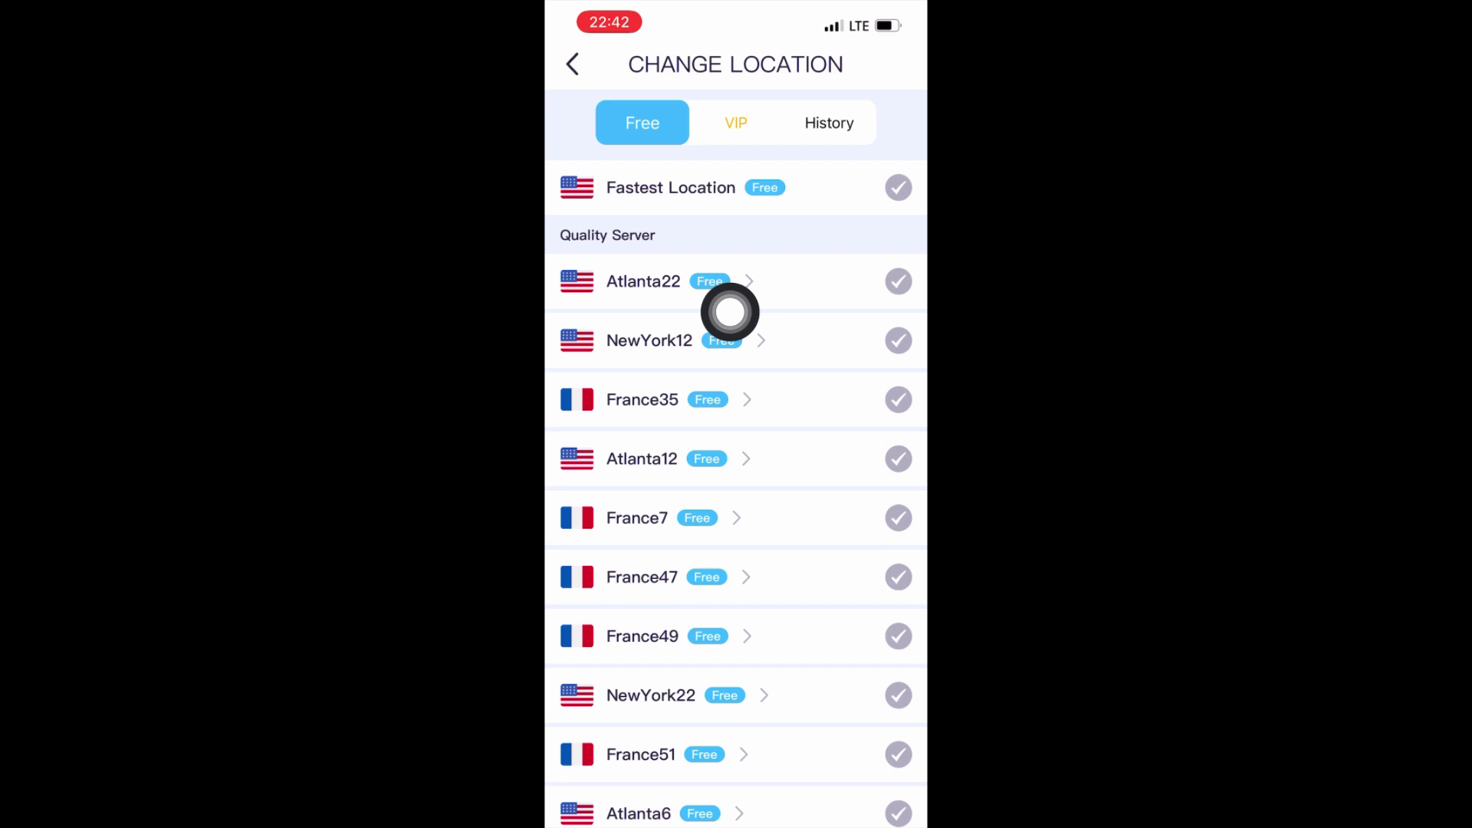
Expand NewYork12, connect through its server, and go back to the home screen
left_click(889, 343)
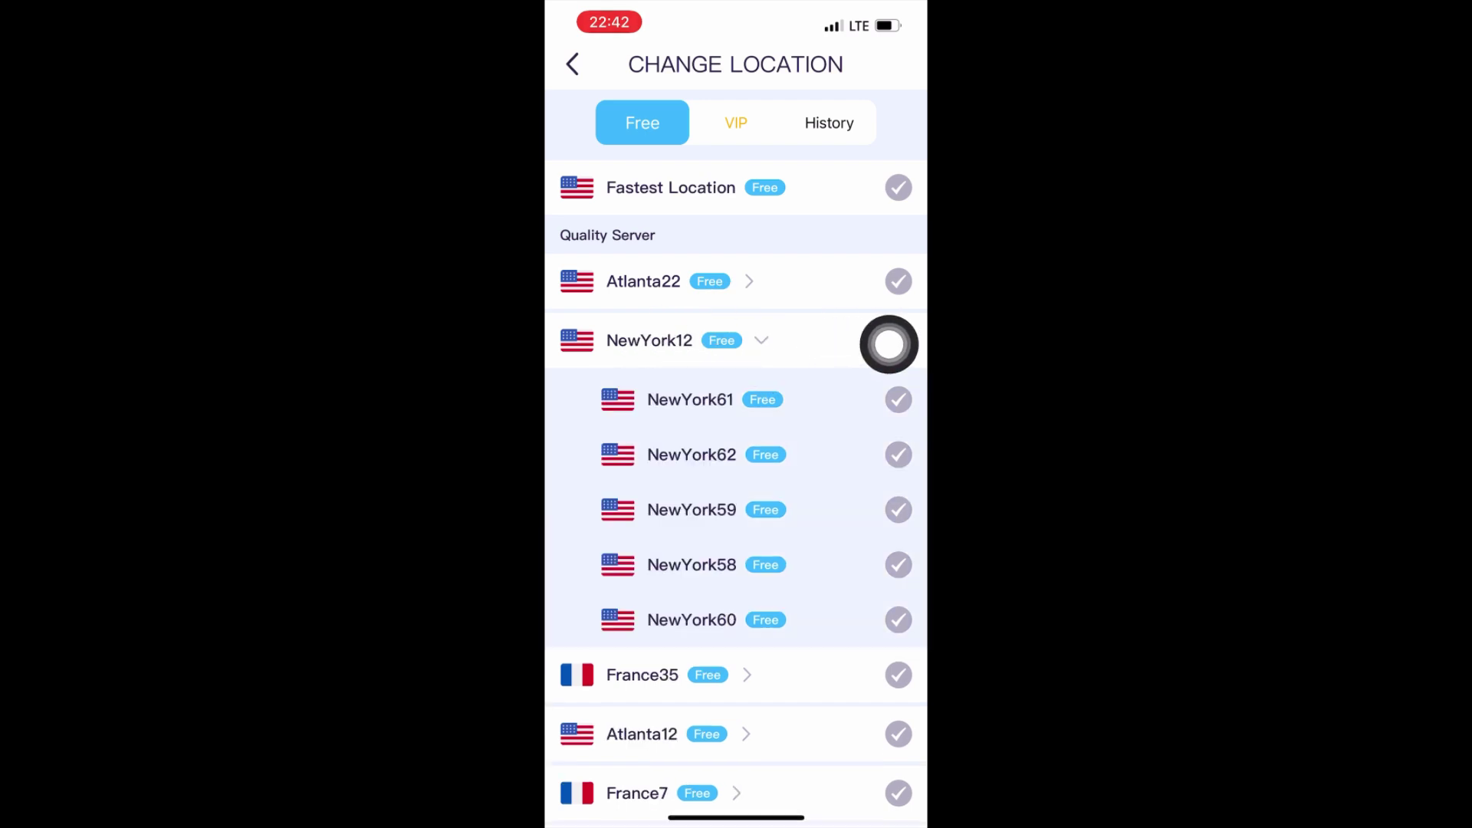
left_click(888, 471)
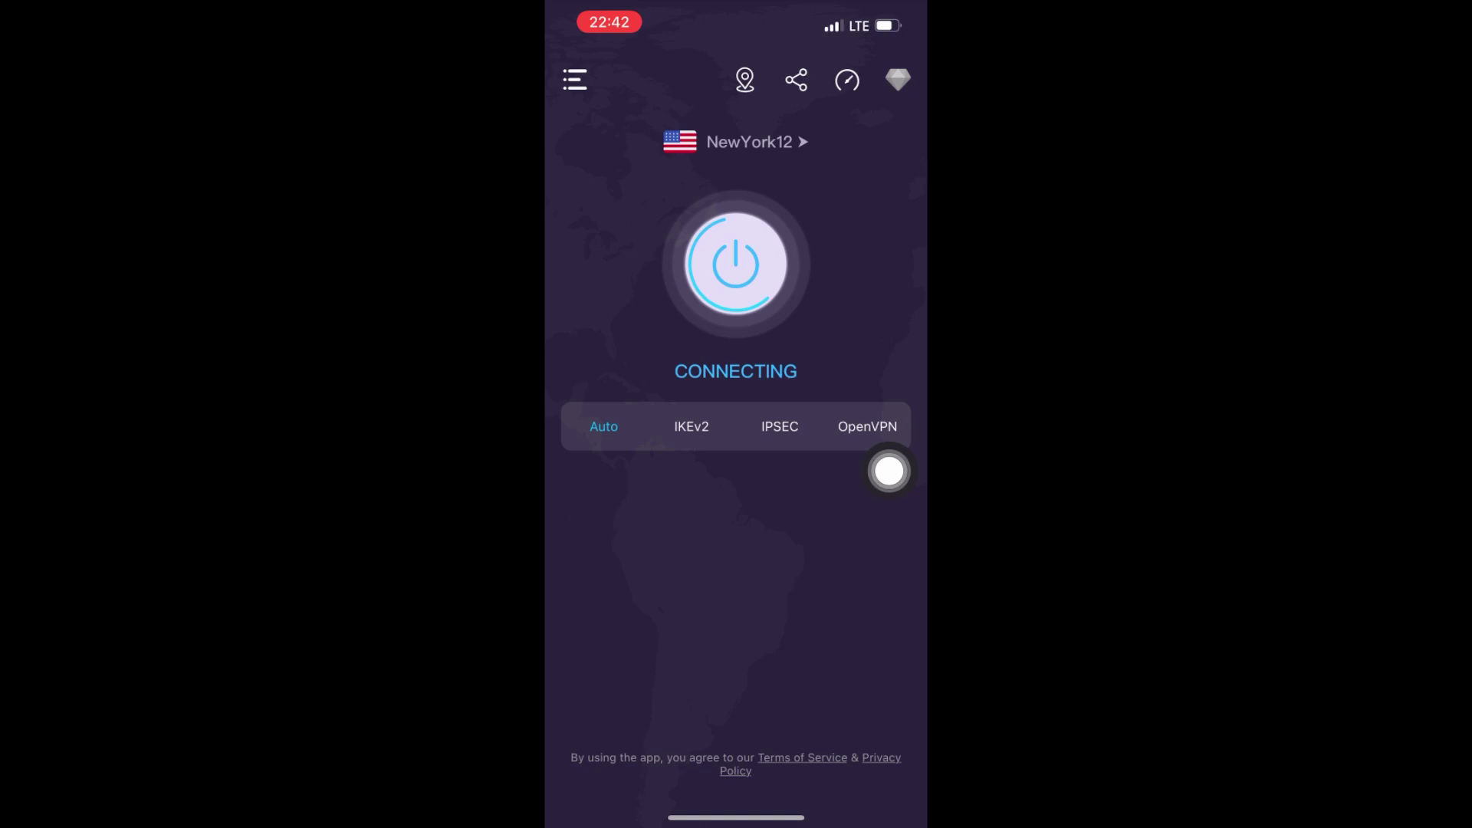
left_click_drag(736, 817, 736, 460)
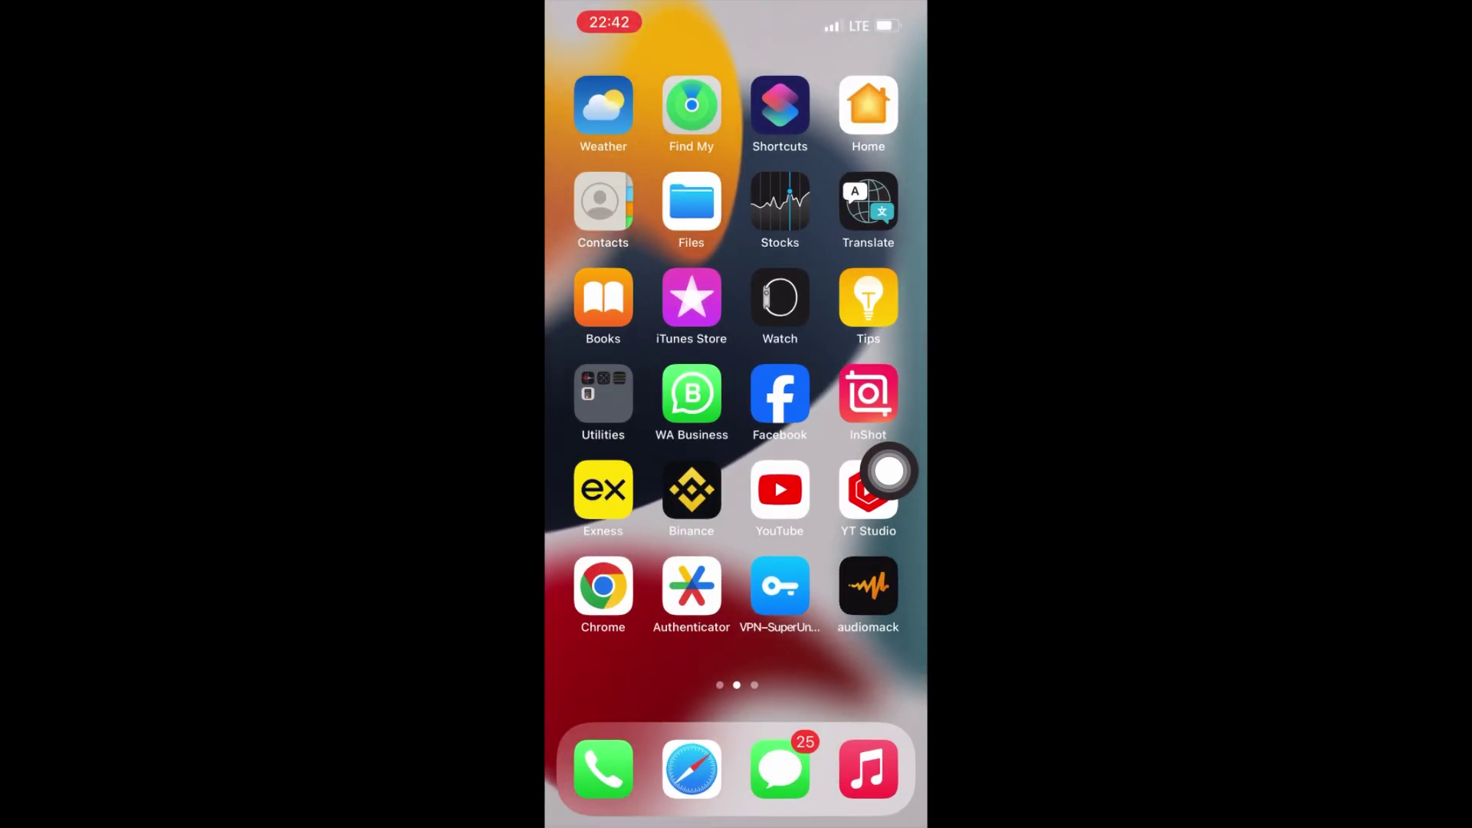
Load google.com in Chrome's address bar
left_click(603, 587)
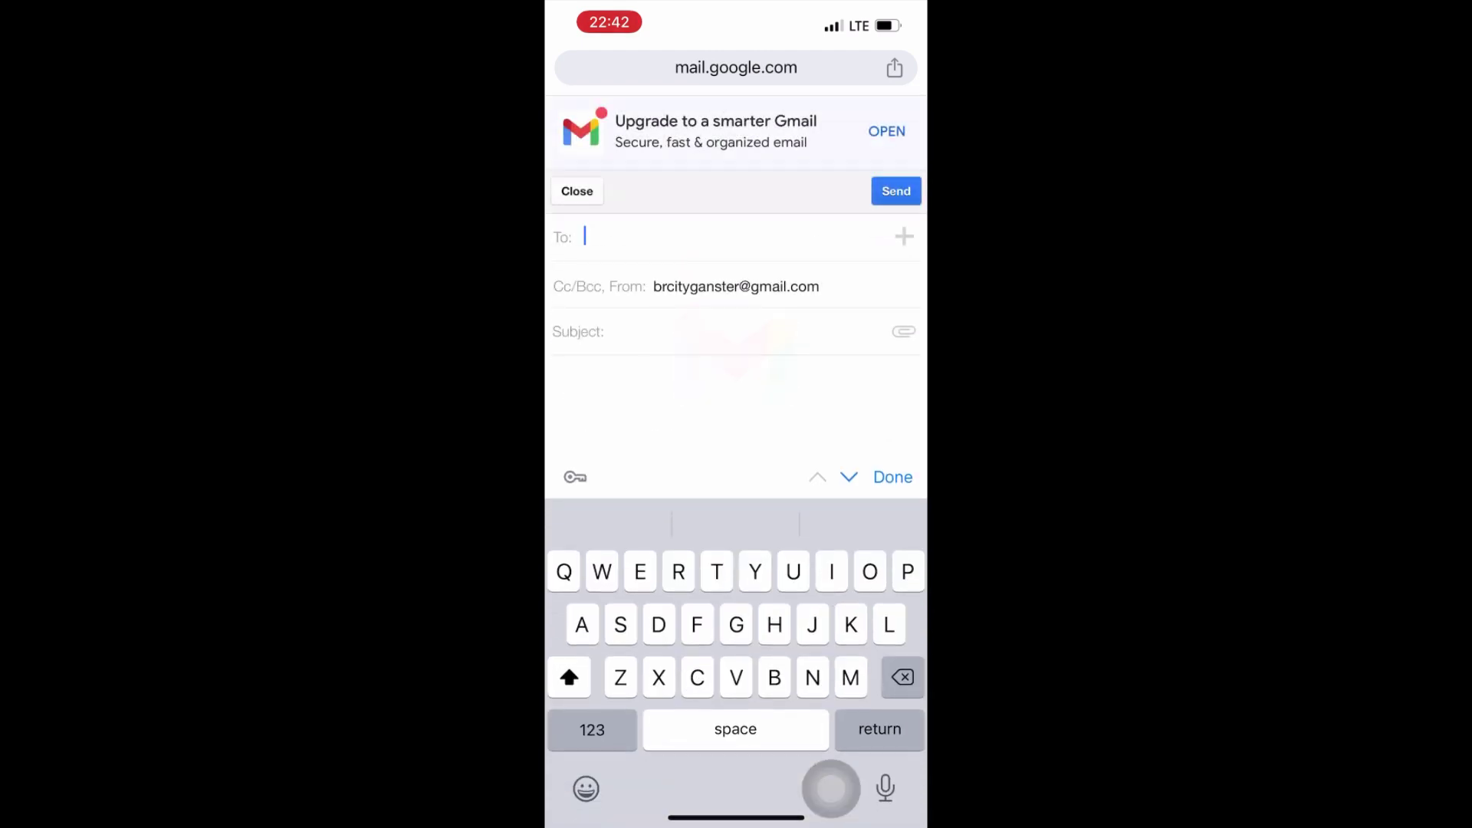
left_click(737, 68)
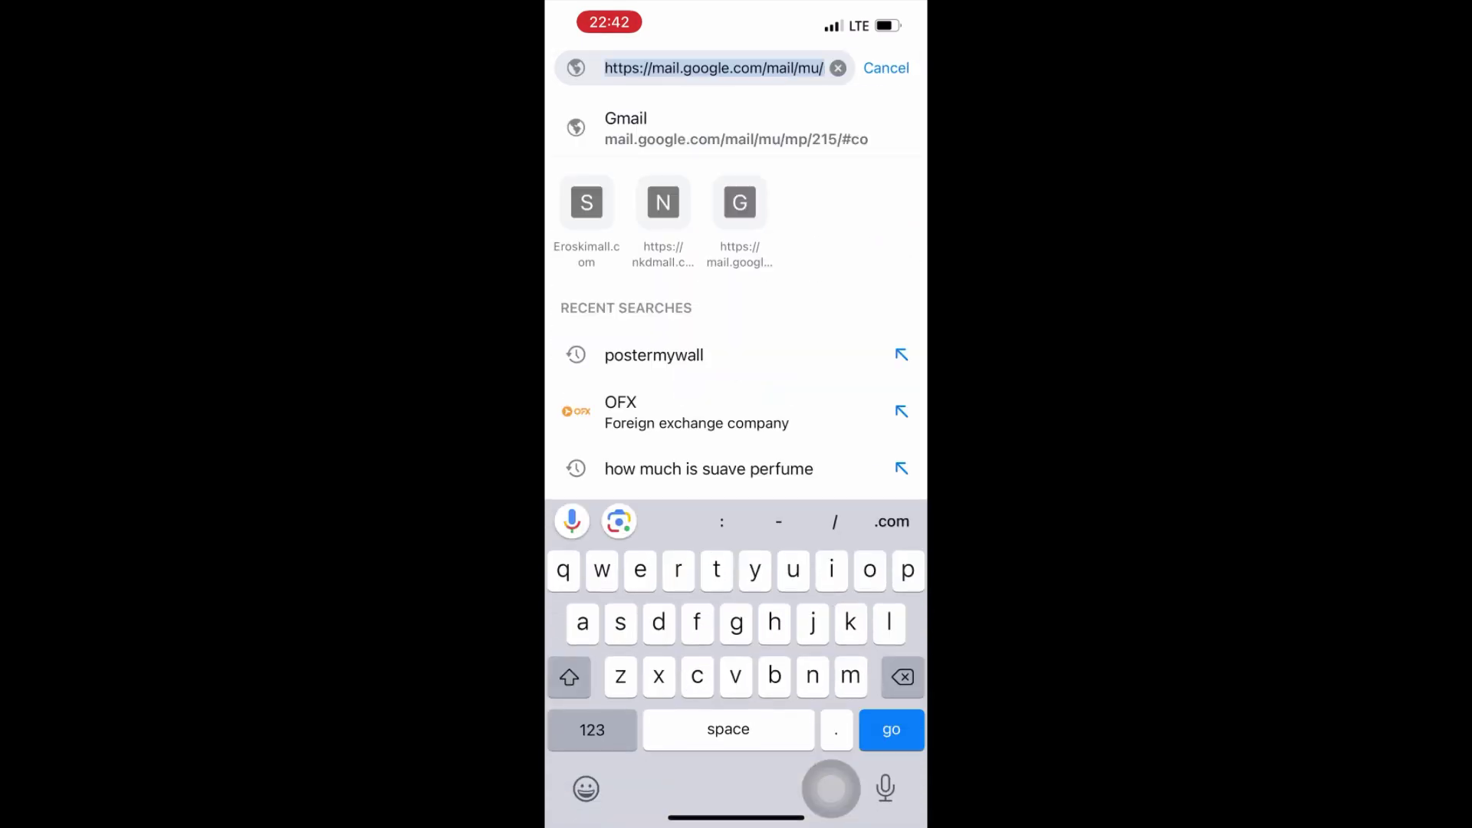
type("goo")
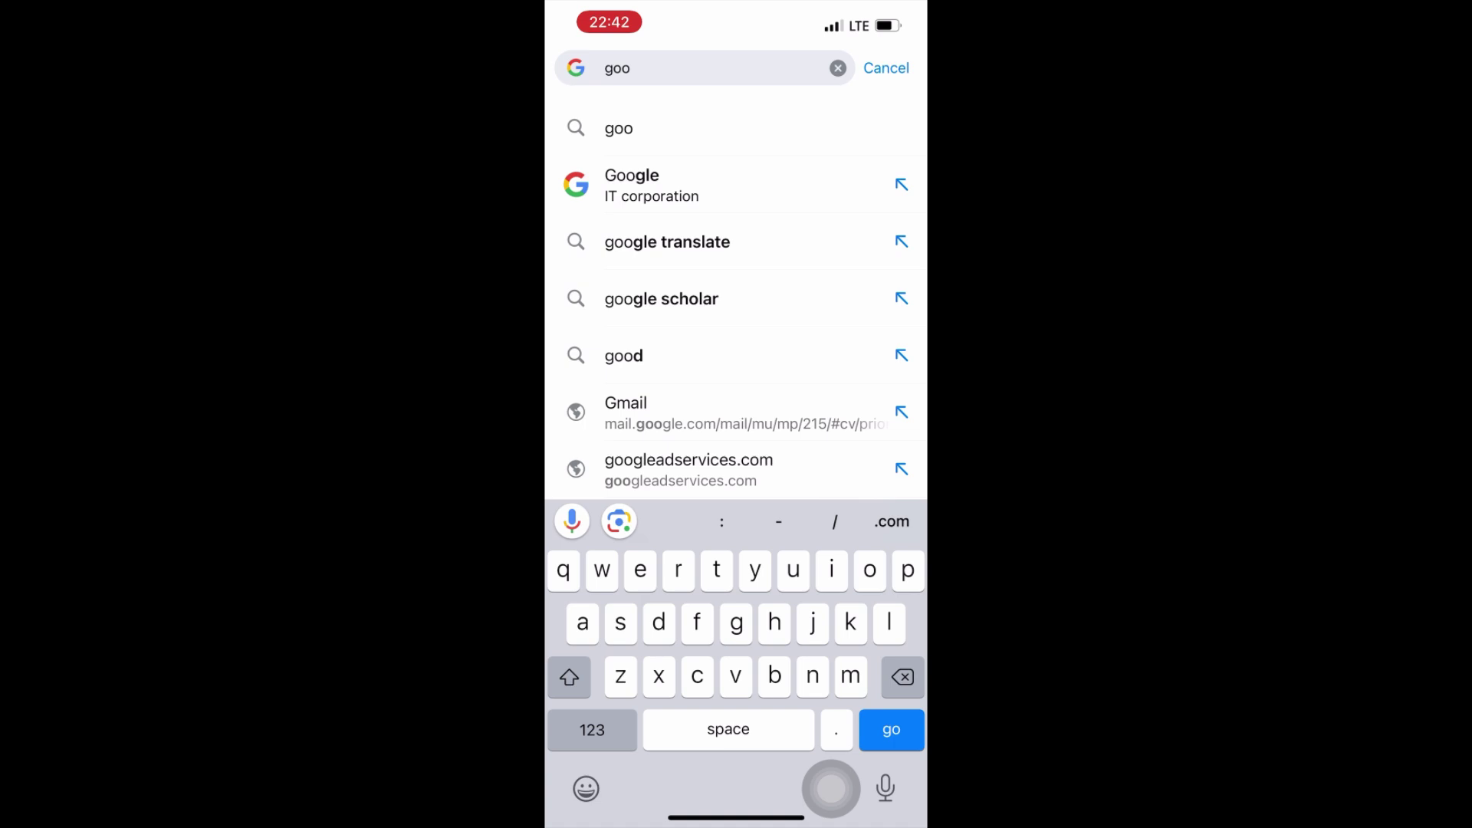
type("gle.com")
key("Return")
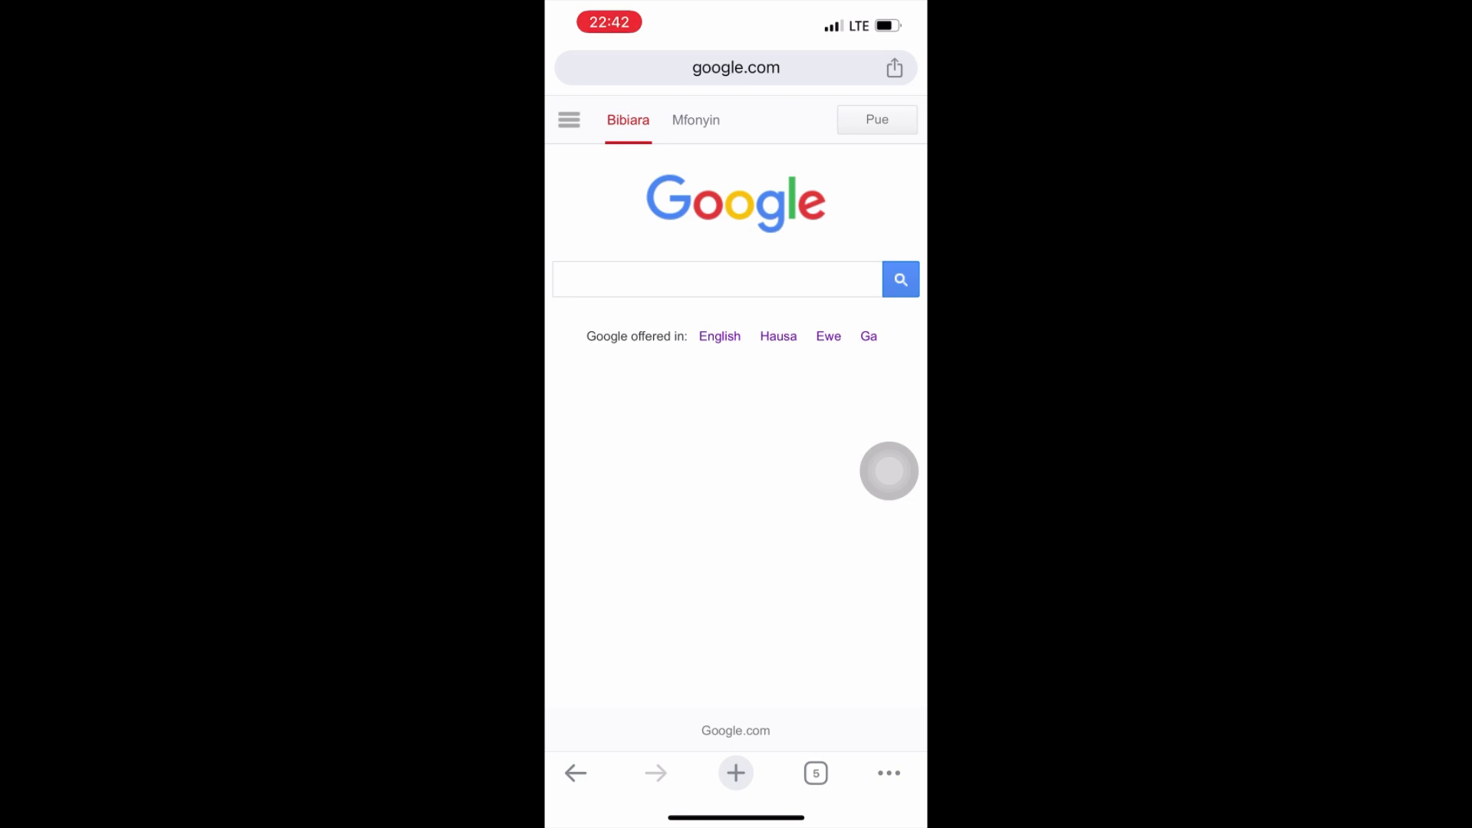
Search Google for 'Ofx', then pull down notifications and Control Centre
left_click(713, 279)
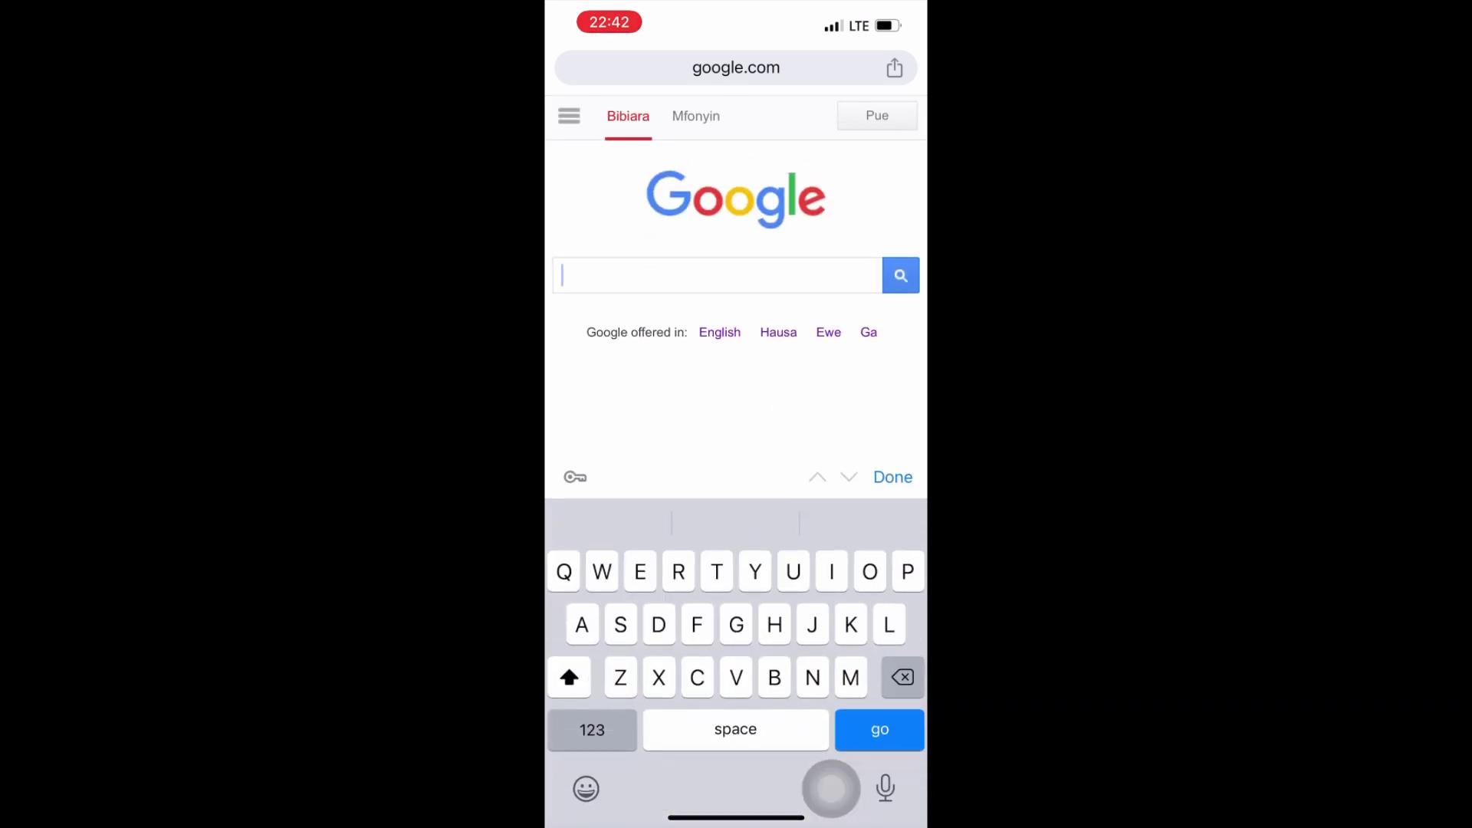
type("Of")
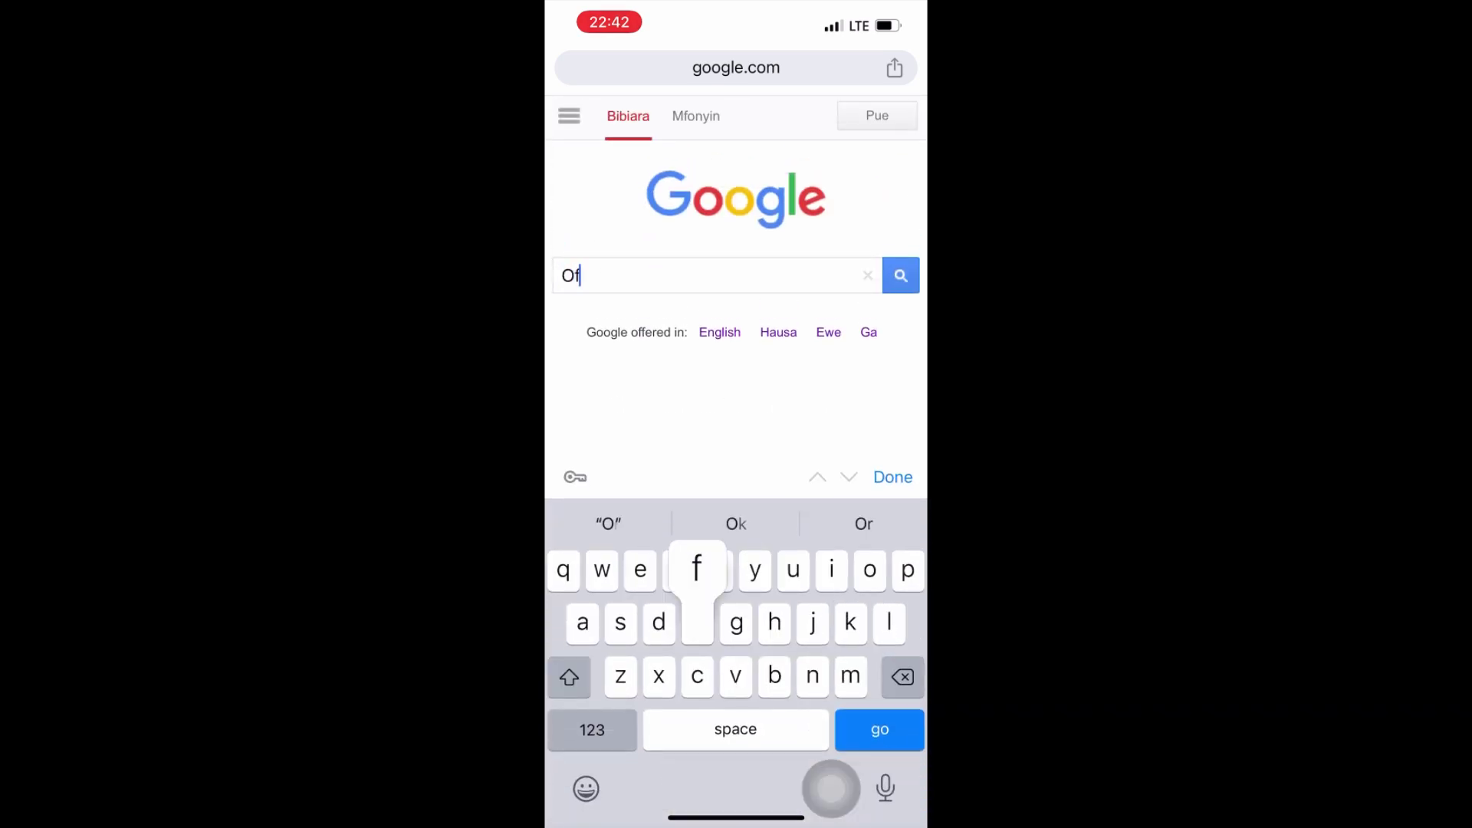
type("x")
key("Return")
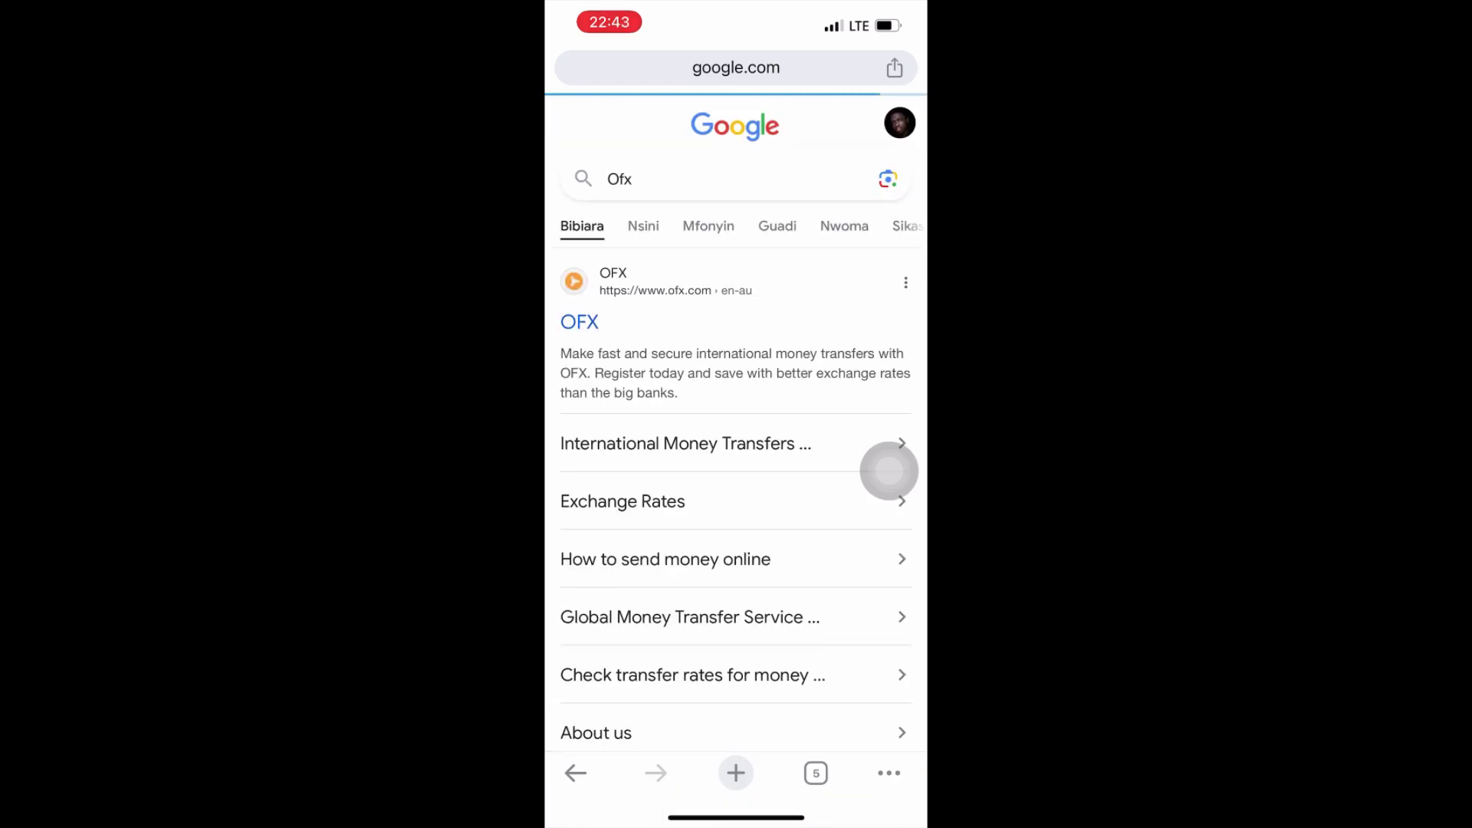
scroll(737, 460, "down", 2)
scroll(737, 461, "down", 8)
scroll(889, 470, "down", 3)
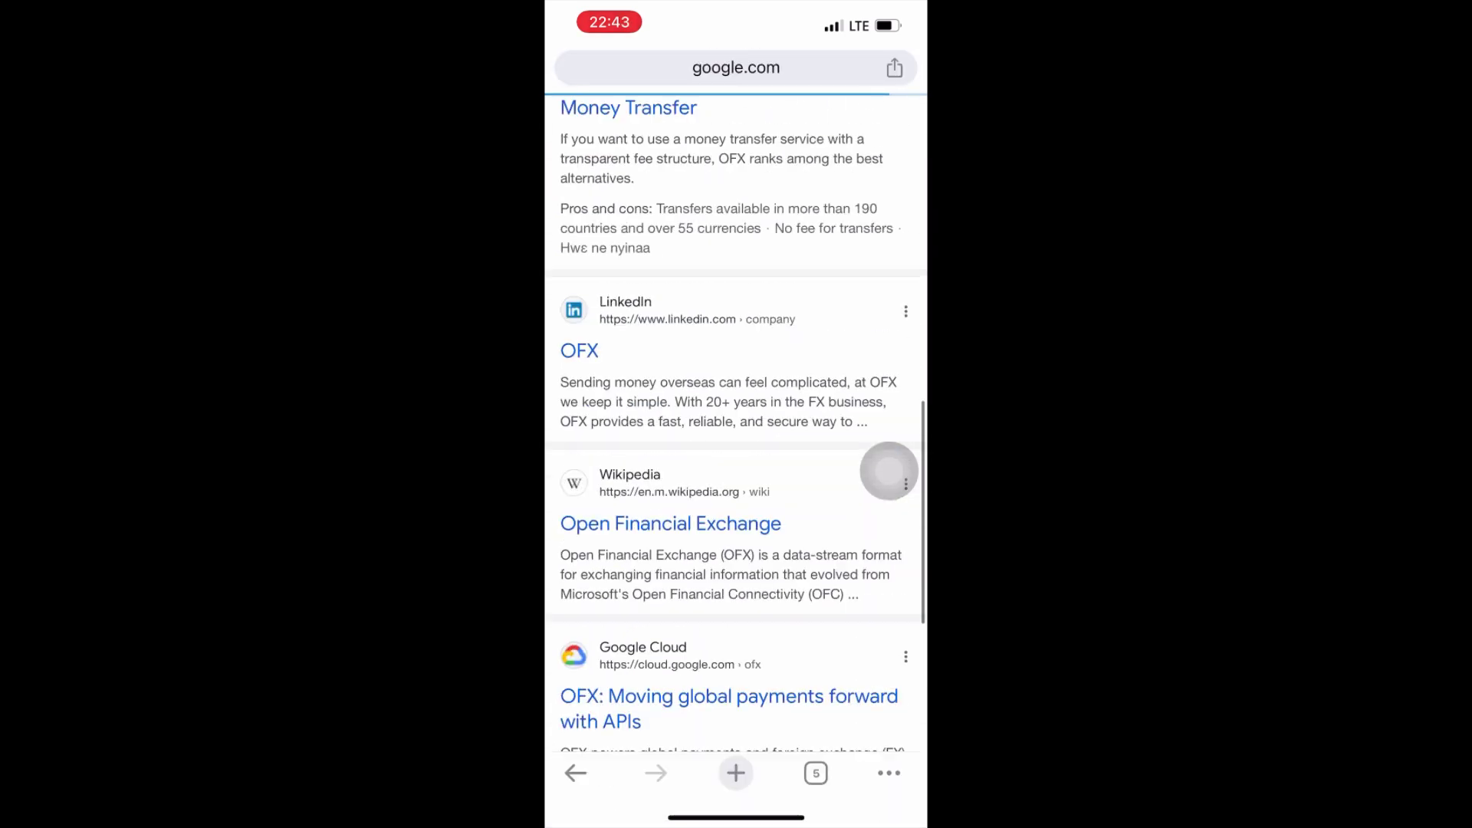
scroll(890, 470, "up", 6)
scroll(889, 469, "up", 3)
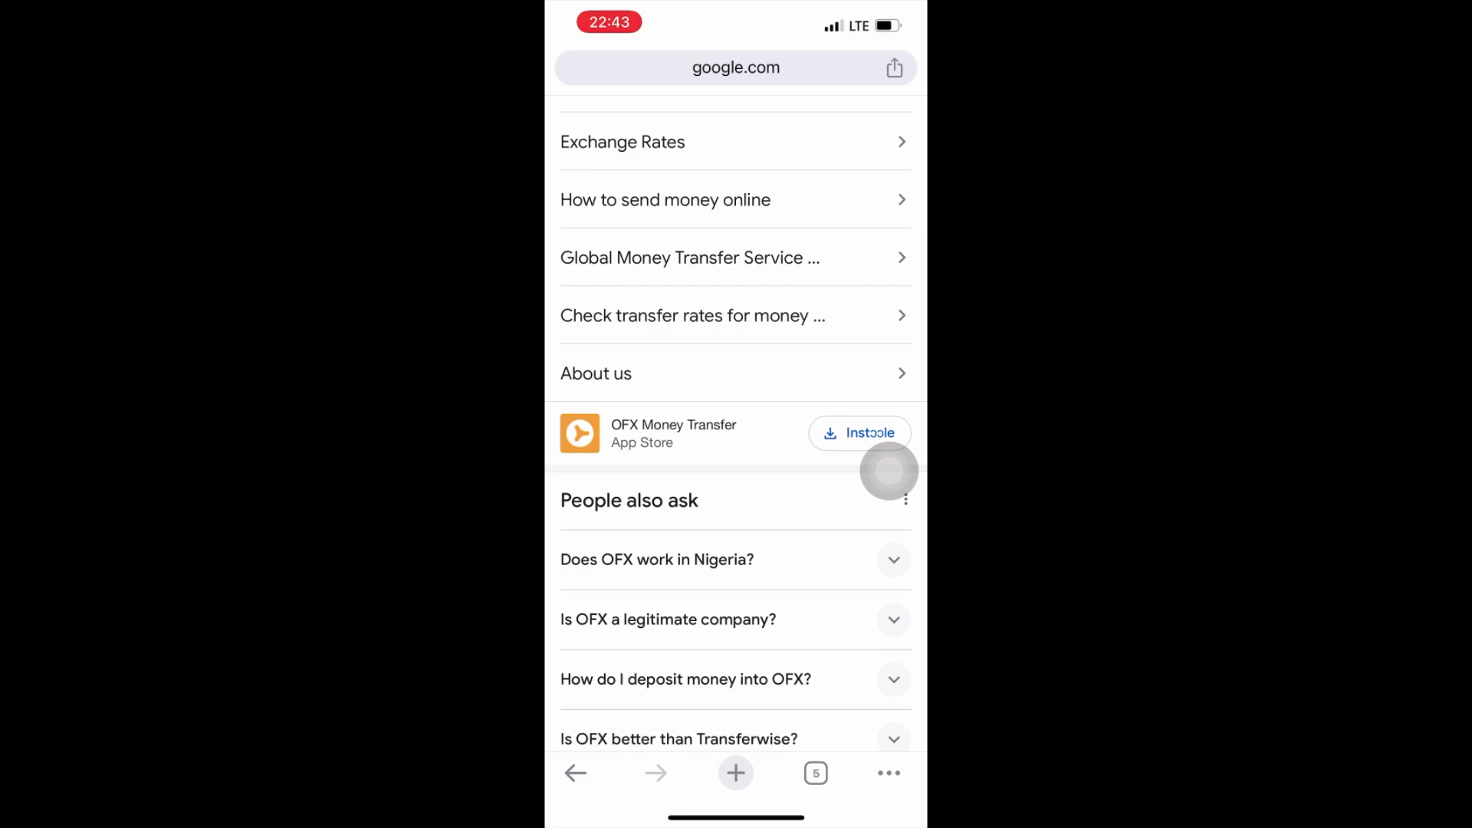
left_click_drag(644, 11, 644, 517)
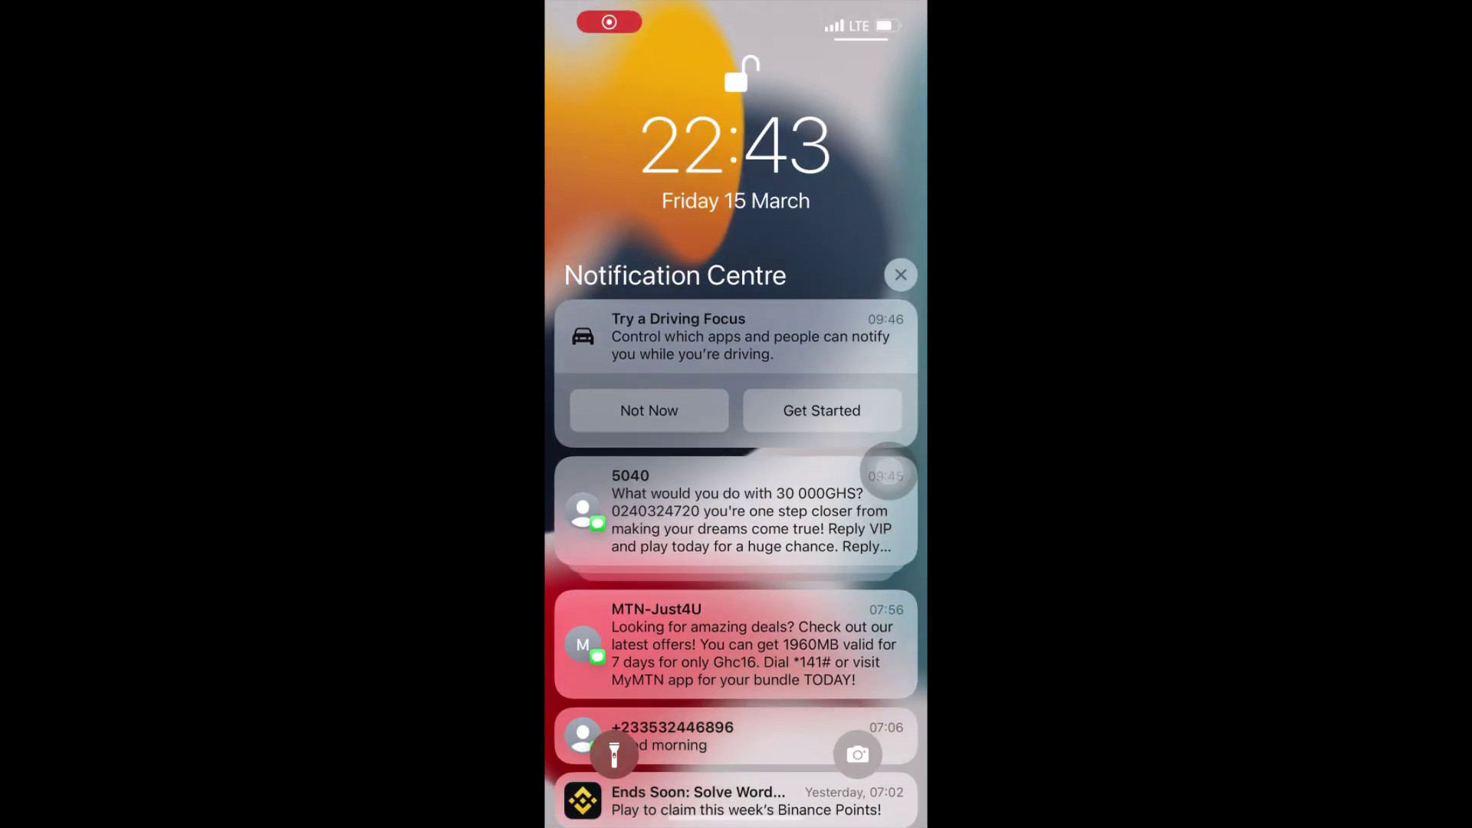
left_click_drag(736, 805, 737, 230)
left_click_drag(874, 12, 874, 460)
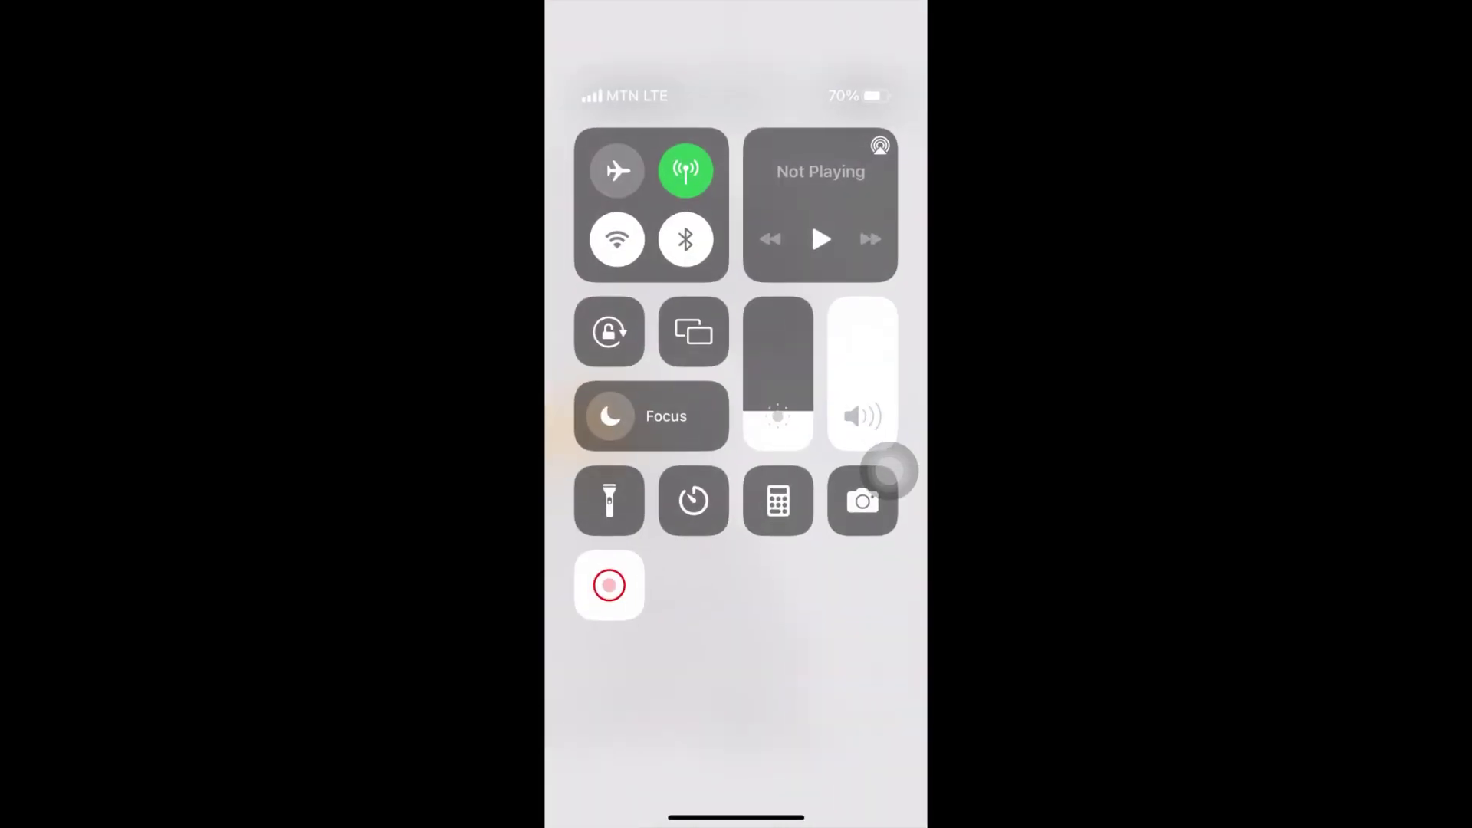